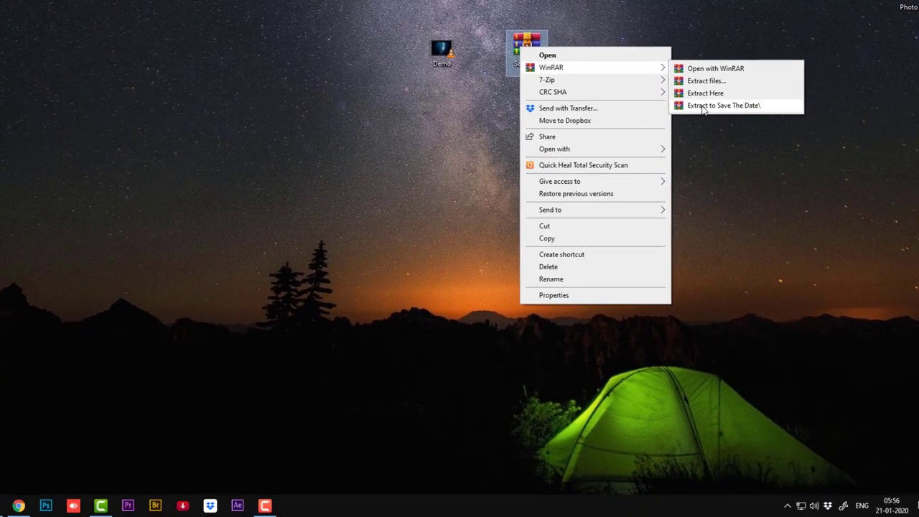
- Extract the Save The Date archive into its own folder, placed beside the archive on the desktop, and open that folder
click(580, 166)
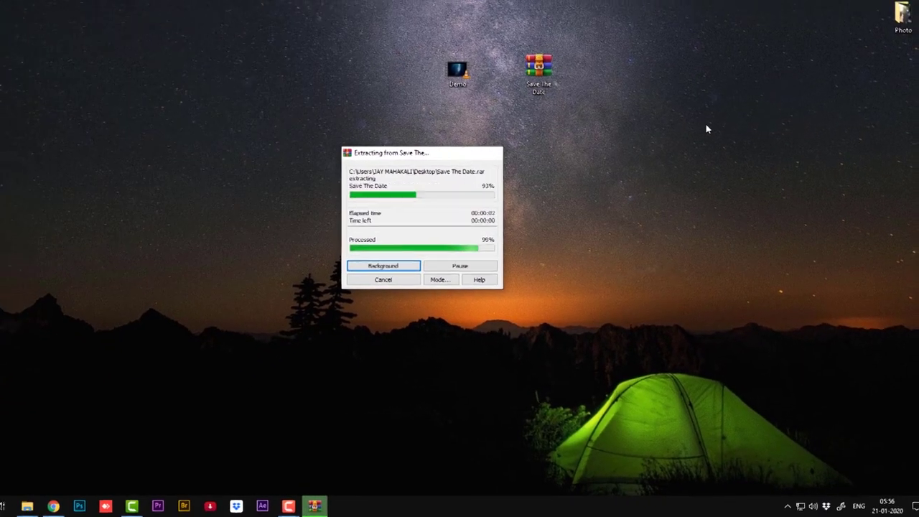
drag(19, 309, 641, 124)
right_click(637, 115)
click(641, 119)
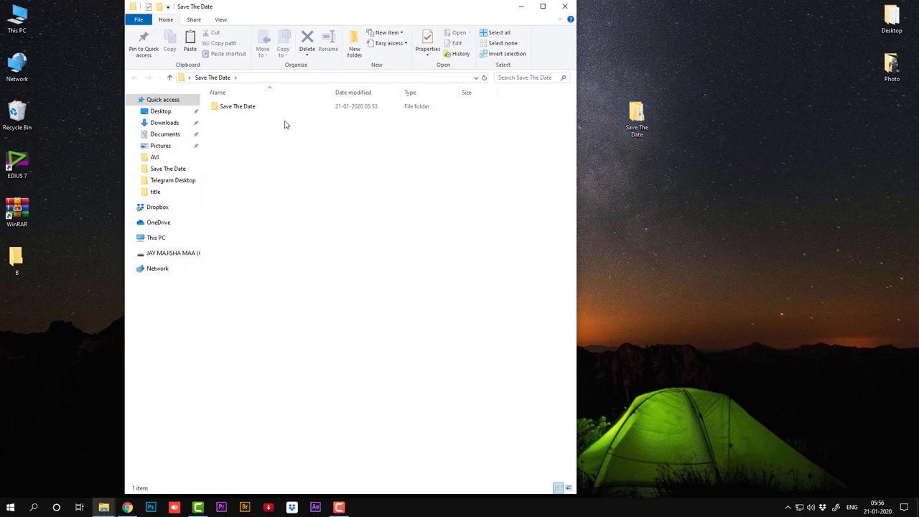
- Install both fonts, BACK TO BLACK DEMO and BIRCHSTD, from the Fonts subfolder of the extracted Save The Date folder
double_click(227, 109)
click(225, 118)
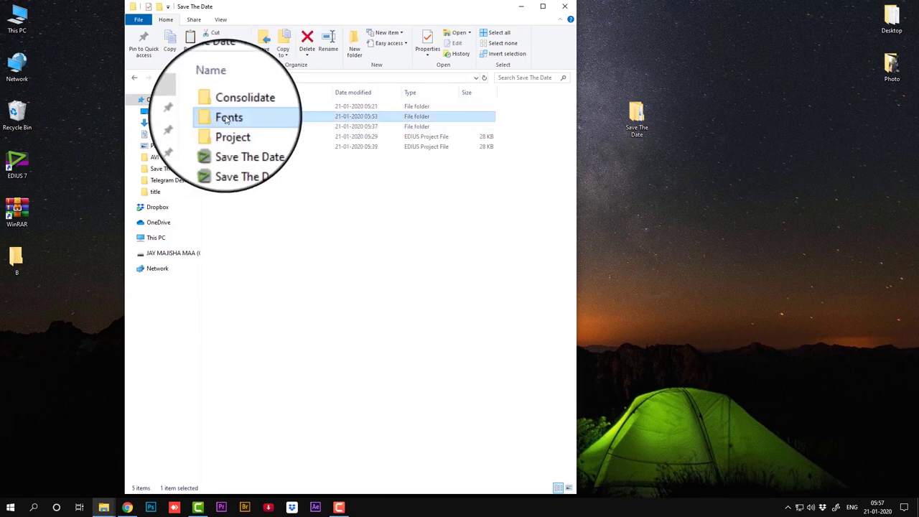
double_click(227, 118)
drag(264, 143, 222, 103)
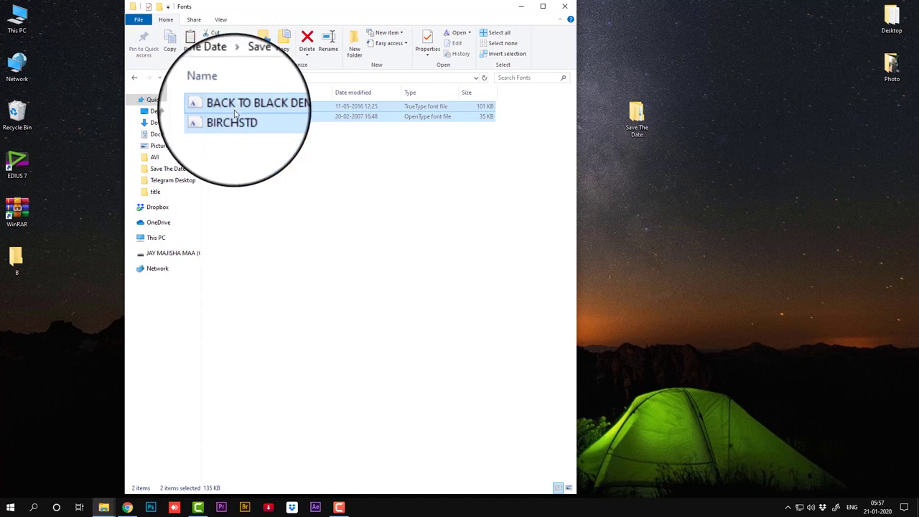
right_click(234, 110)
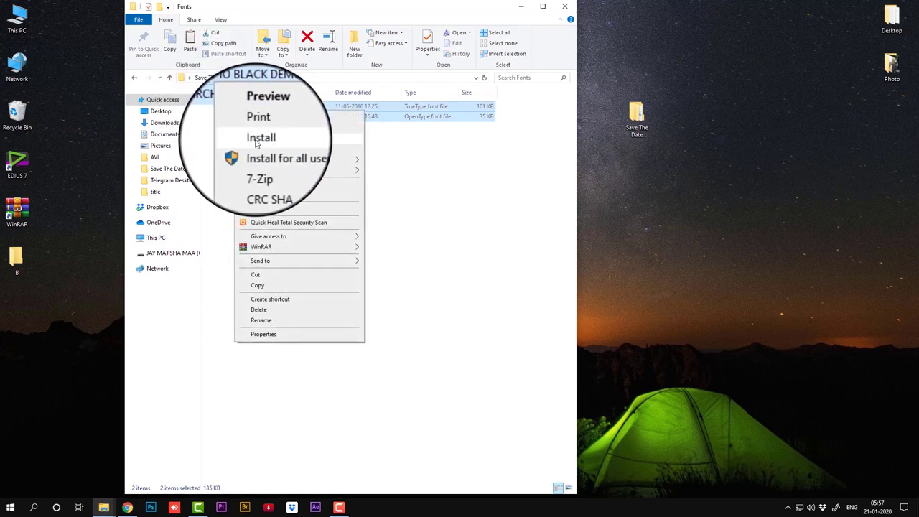
click(256, 141)
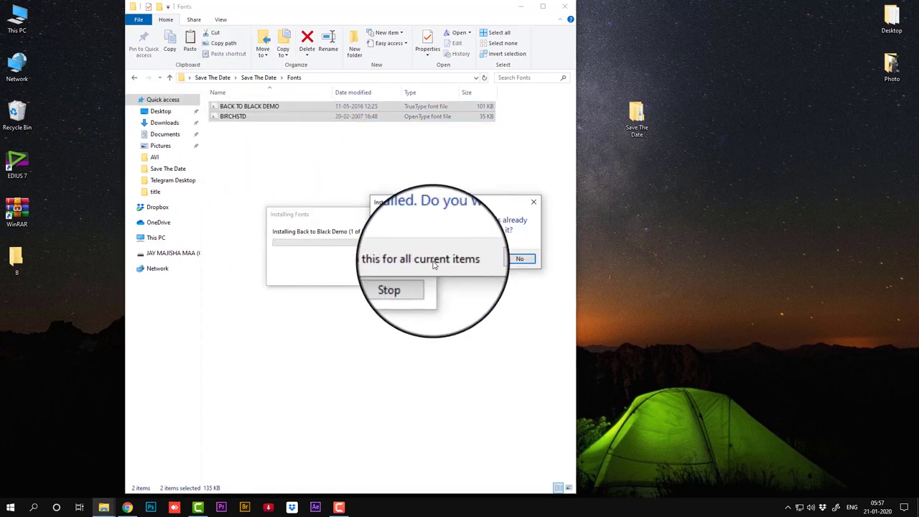
click(484, 259)
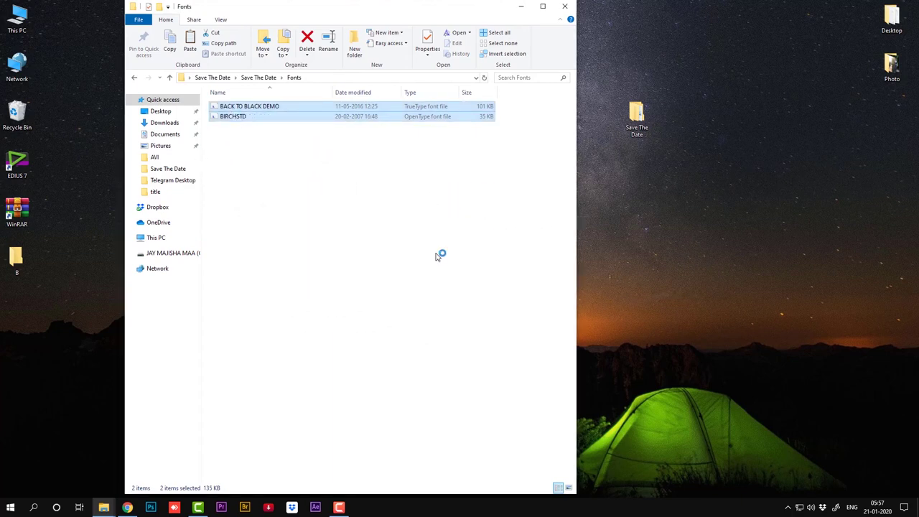
- Close the Fonts folder window, refresh the desktop and start EDIUS 7
click(564, 8)
right_click(228, 202)
click(268, 231)
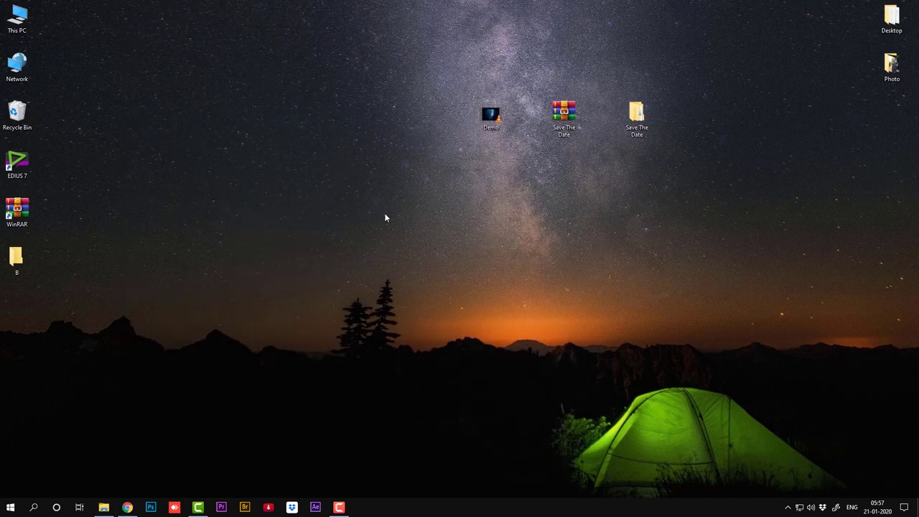
double_click(29, 170)
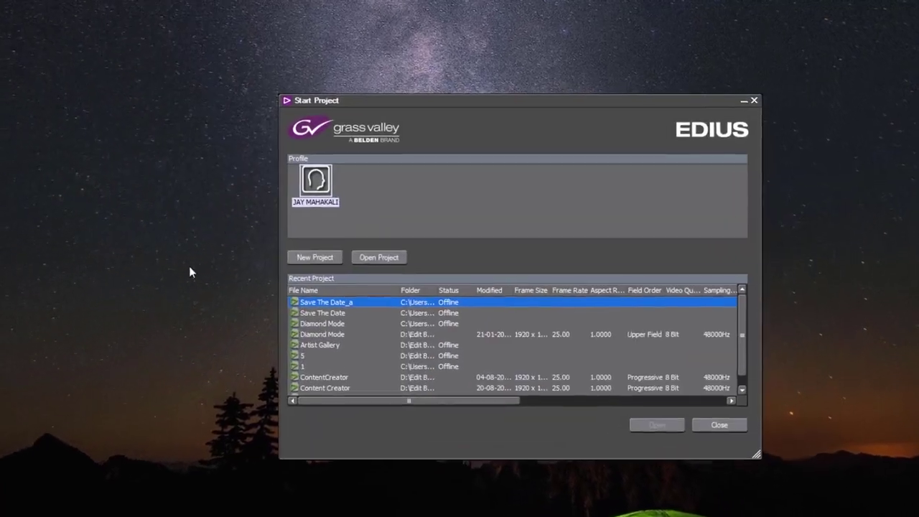
- Open the existing project file Save The Date_a from the extracted Save The Date folder on the desktop
click(379, 265)
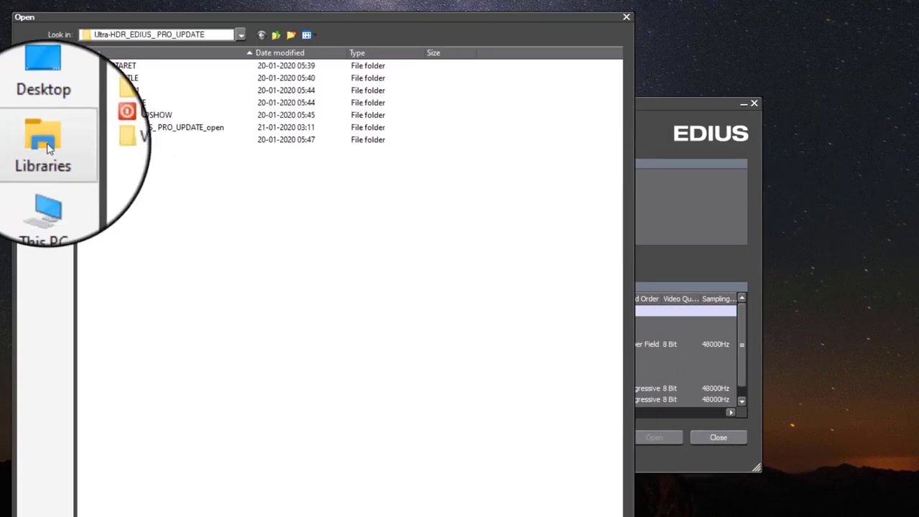
click(40, 112)
click(112, 167)
double_click(115, 72)
click(115, 117)
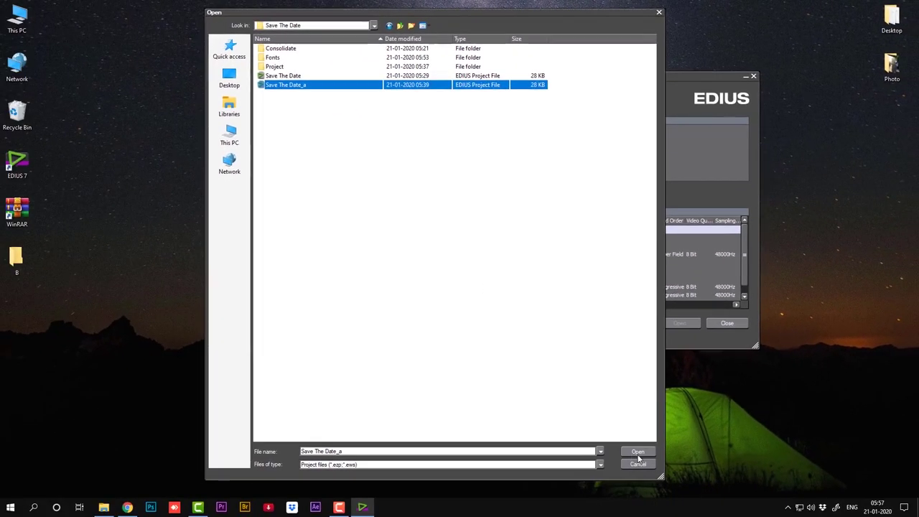
click(638, 453)
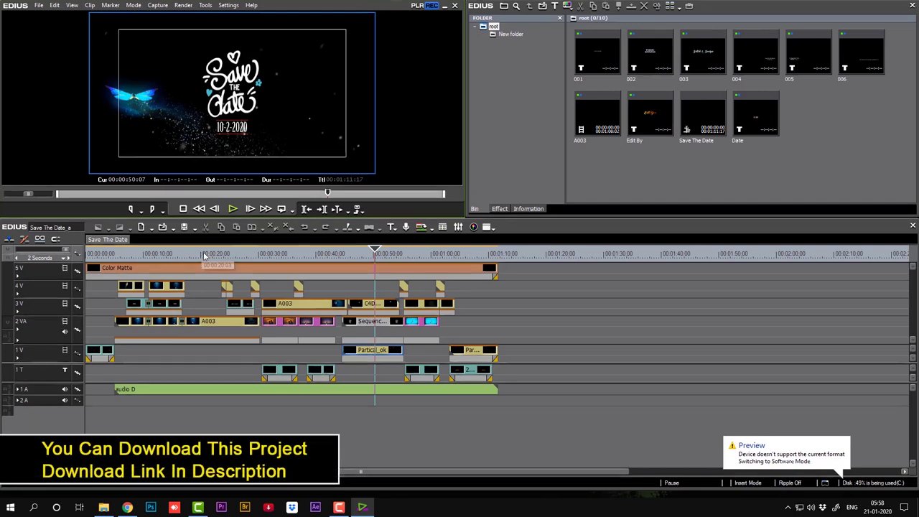
- Move the playhead to about 00:00:21 and look through the title clips 001 to 006 and A003 in the root bin folder
click(206, 255)
mouse_move(206, 255)
mouse_down()
mouse_move(144, 253)
mouse_move(206, 252)
mouse_up()
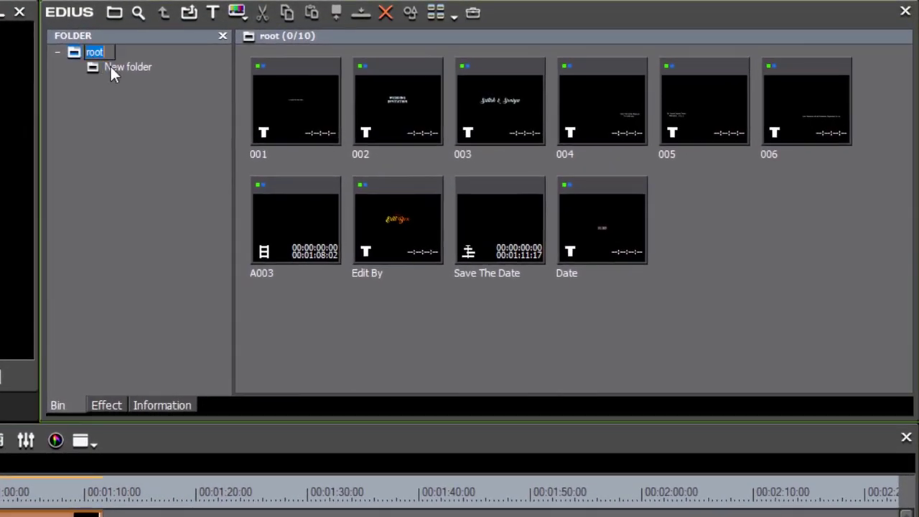
key(F2)
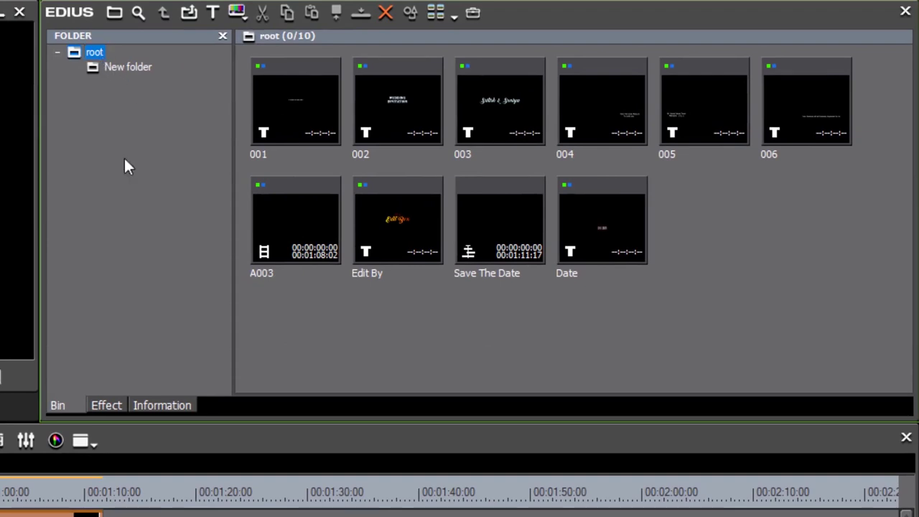
click(321, 141)
click(423, 114)
click(534, 105)
click(636, 106)
click(737, 109)
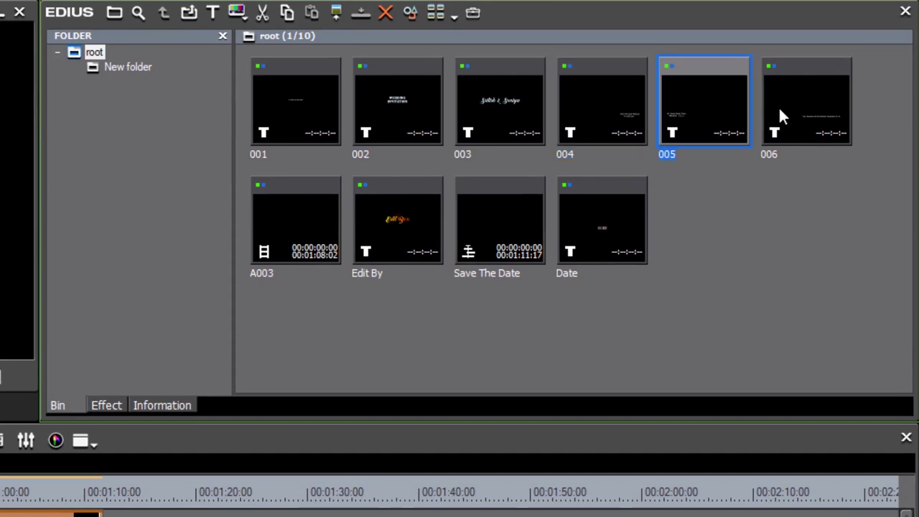
click(774, 138)
click(308, 187)
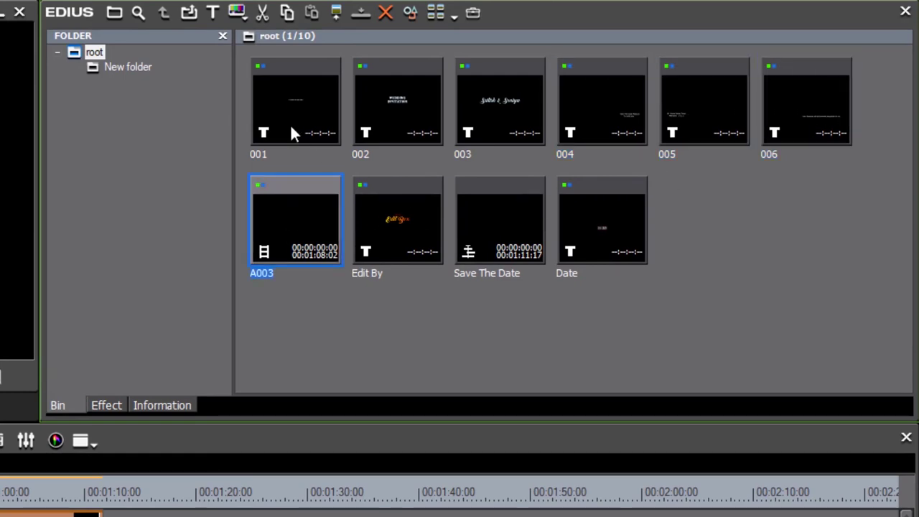
- Examine the photo clips 001, 002 and 003 and the Asset 2 image in the bin's New folder
click(127, 67)
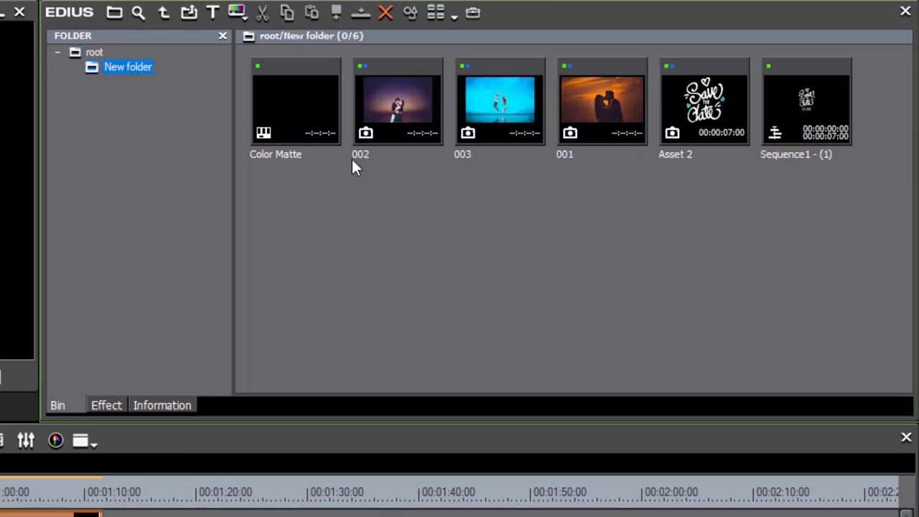
click(391, 122)
click(513, 128)
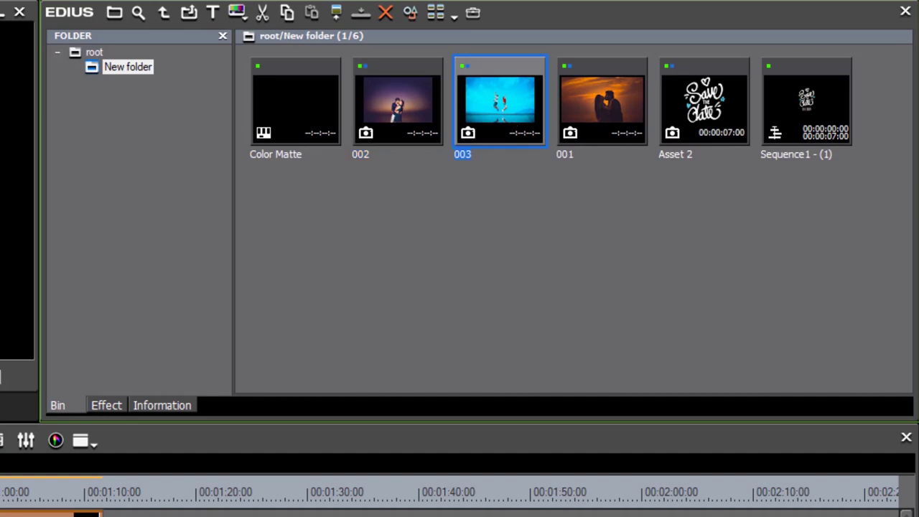
click(377, 100)
click(469, 117)
click(672, 122)
click(612, 109)
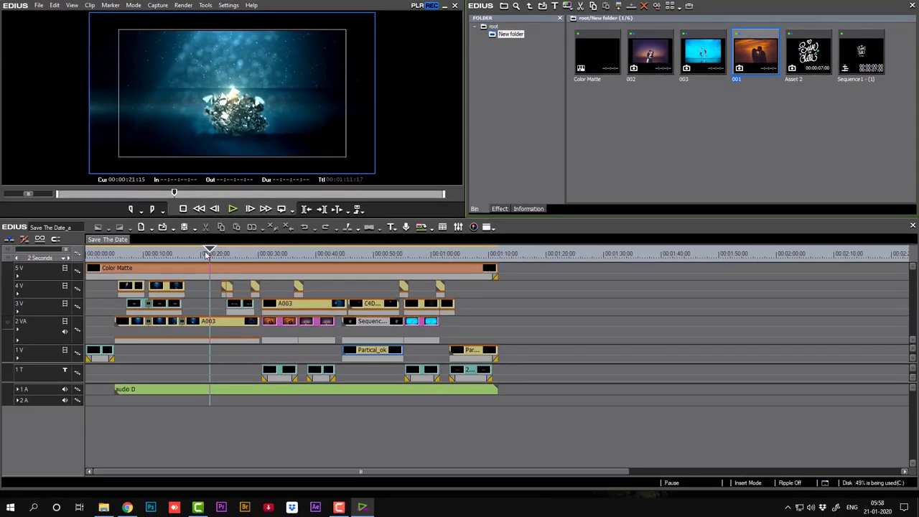
- Open the couple's names title at about 00:00:27 on track 3V for editing and replace its text with the new first partner's name
click(246, 257)
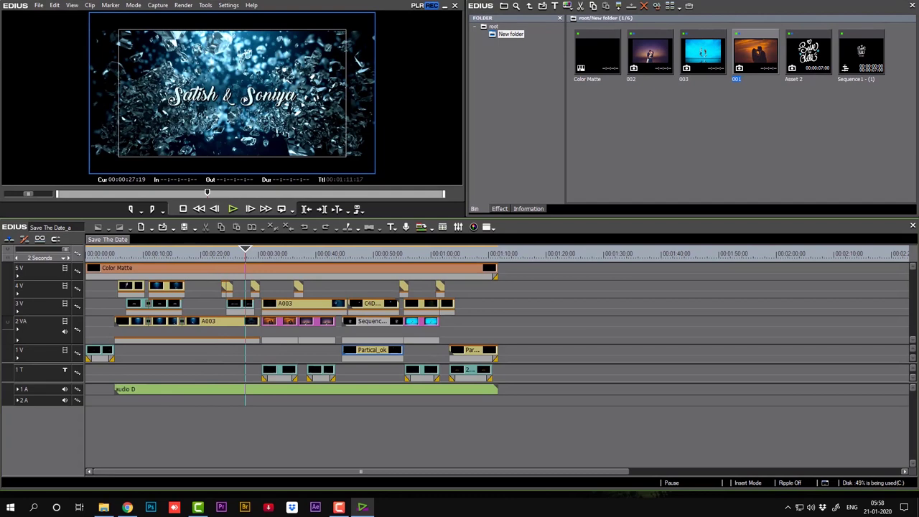
double_click(244, 304)
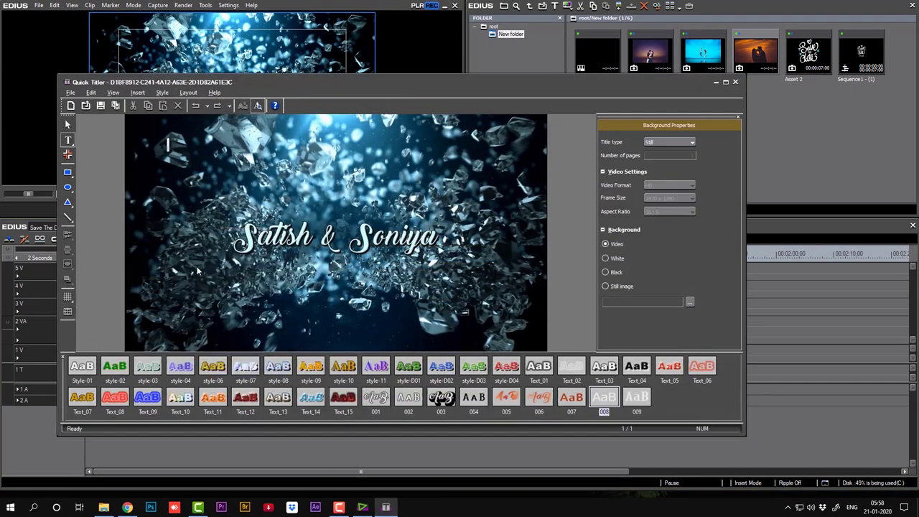
click(307, 251)
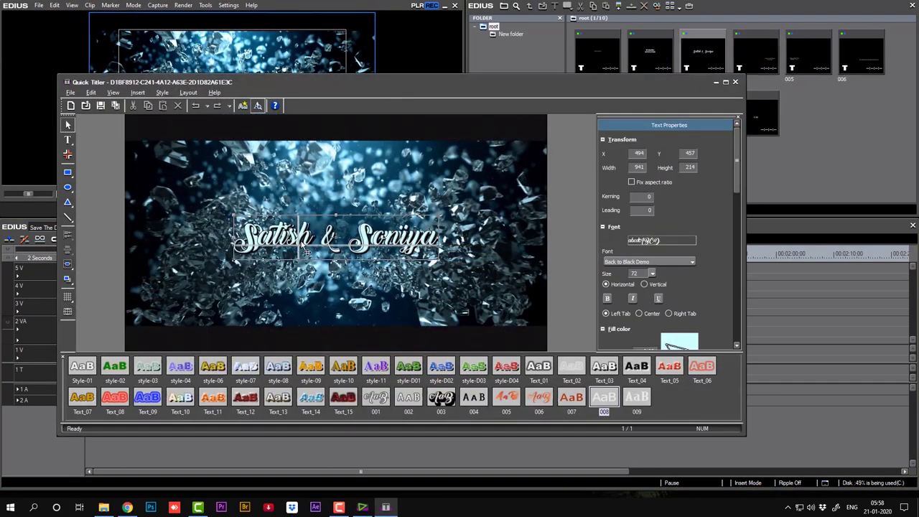
key(ctrl+a)
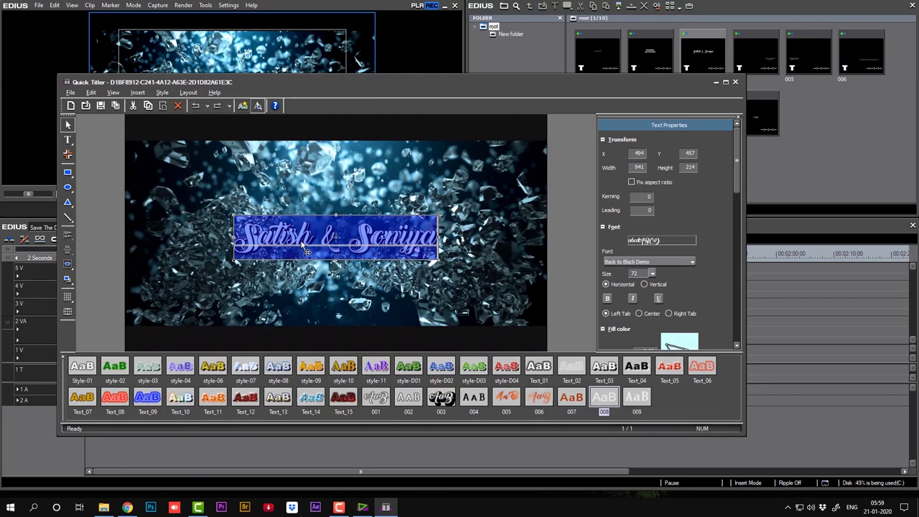
click(306, 251)
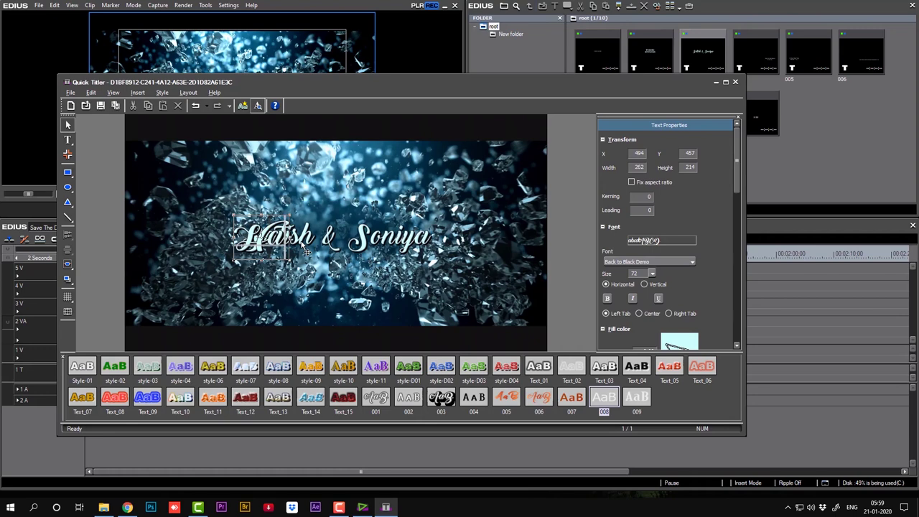
text(rish)
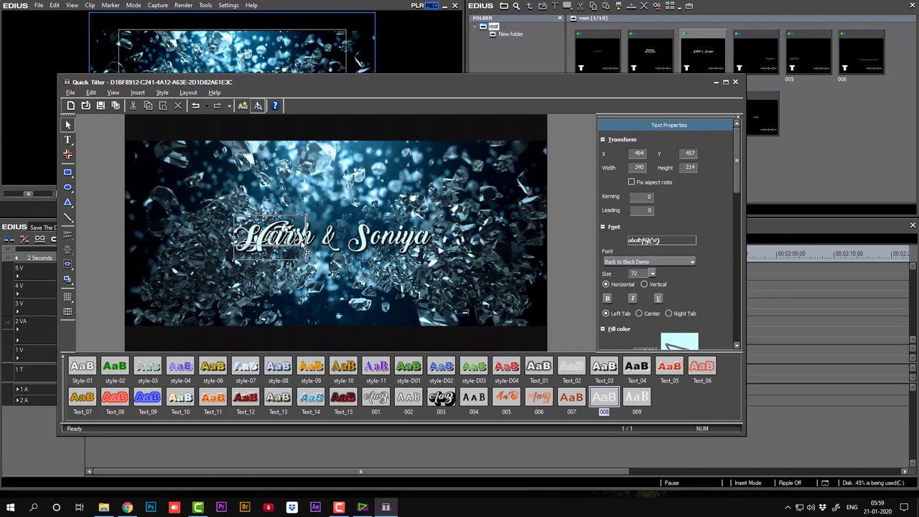
click(378, 241)
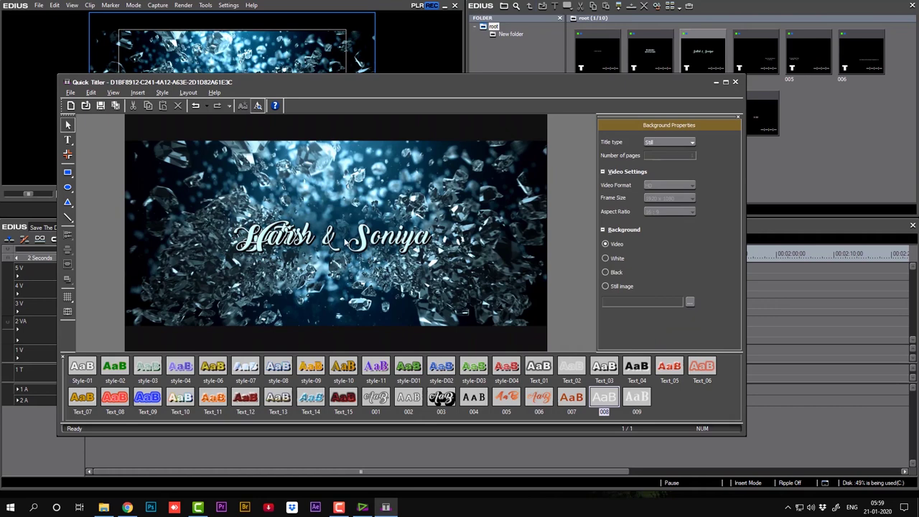
- Continue the title text after the first name with "&" and the second partner's name
click(302, 242)
click(363, 244)
click(303, 243)
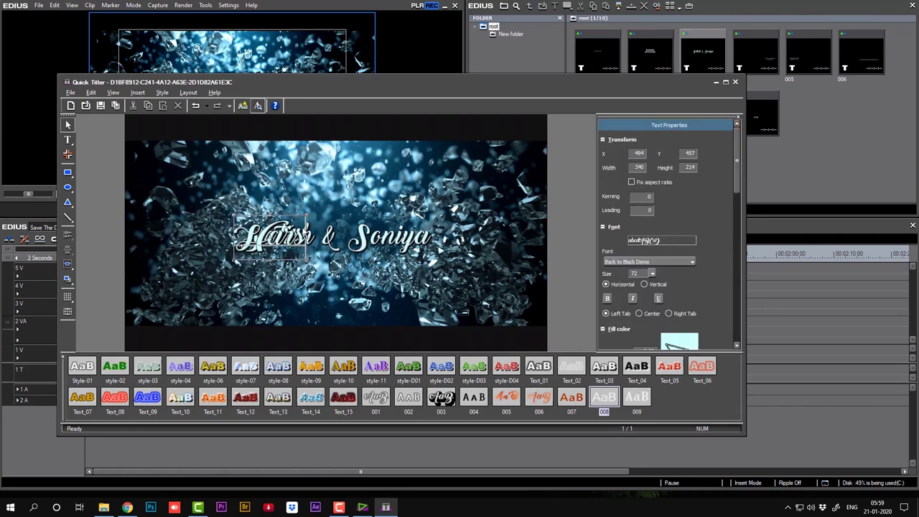
text(h& )
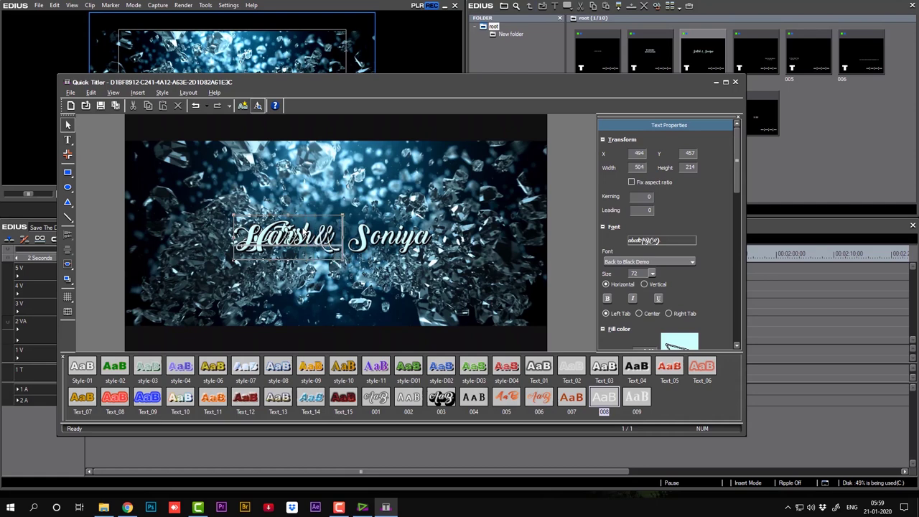
text(Riyaya)
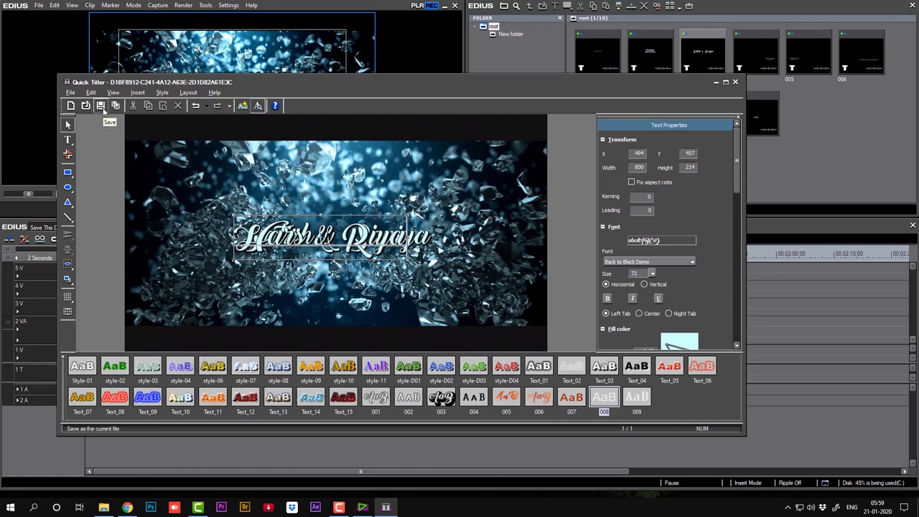
- Center the names text vertically and horizontally on the screen and save the title
click(103, 108)
click(68, 263)
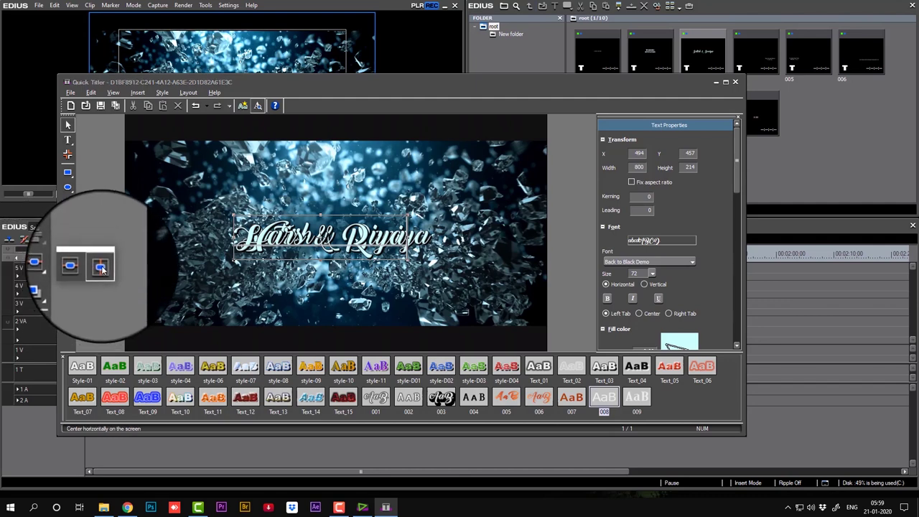
click(84, 267)
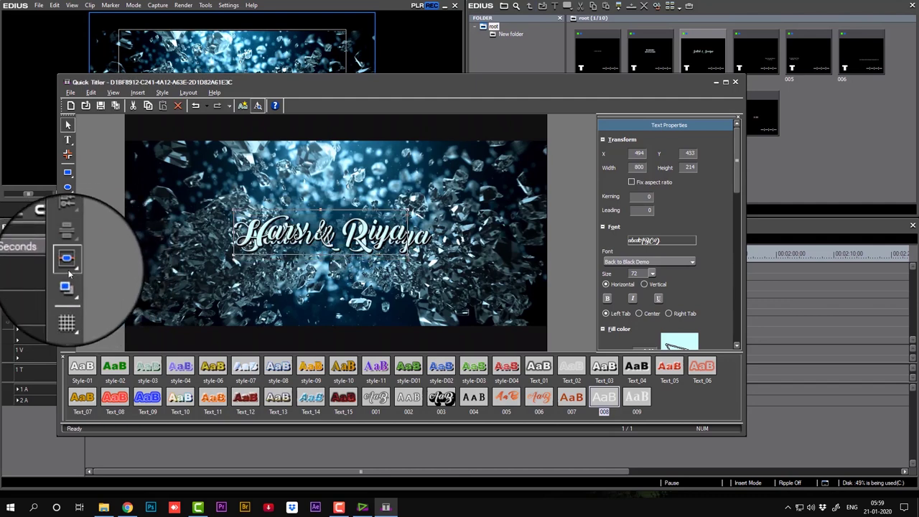
click(68, 266)
click(100, 271)
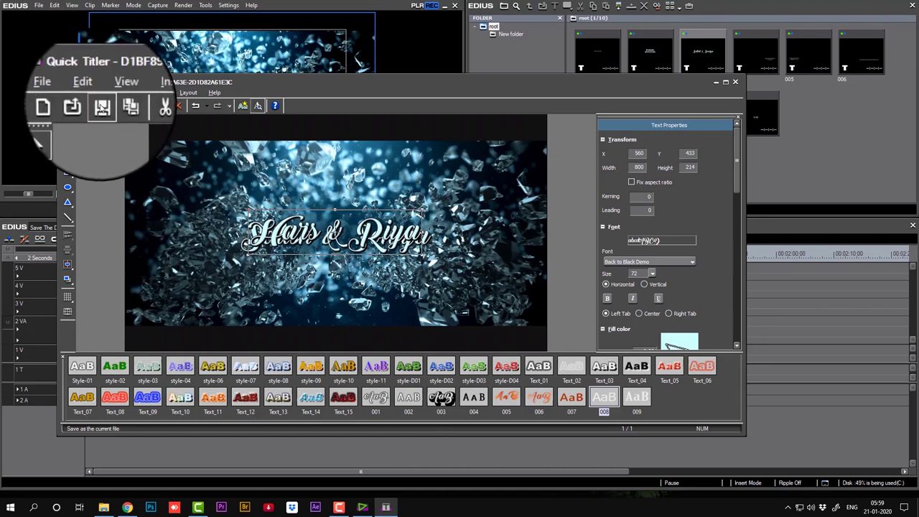
click(101, 107)
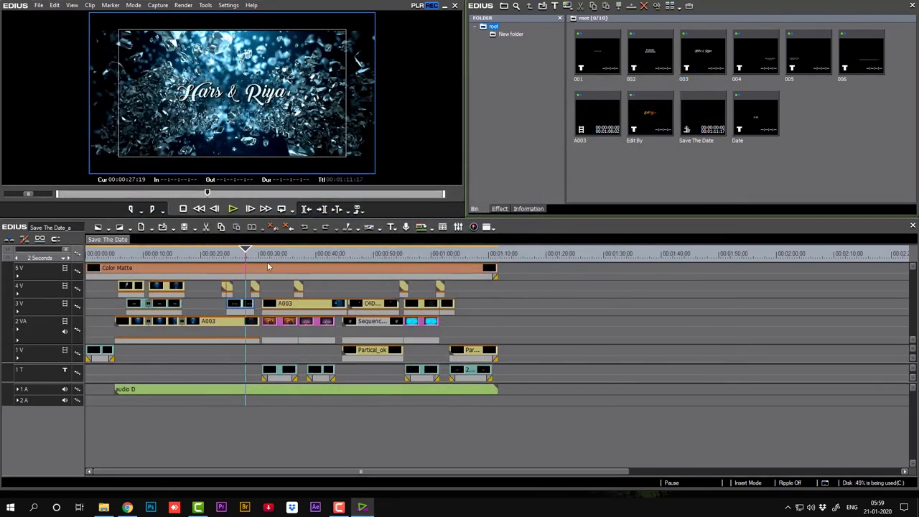
- Play the timeline briefly from about 00:00:25 to check the edited names title
drag(246, 259, 232, 260)
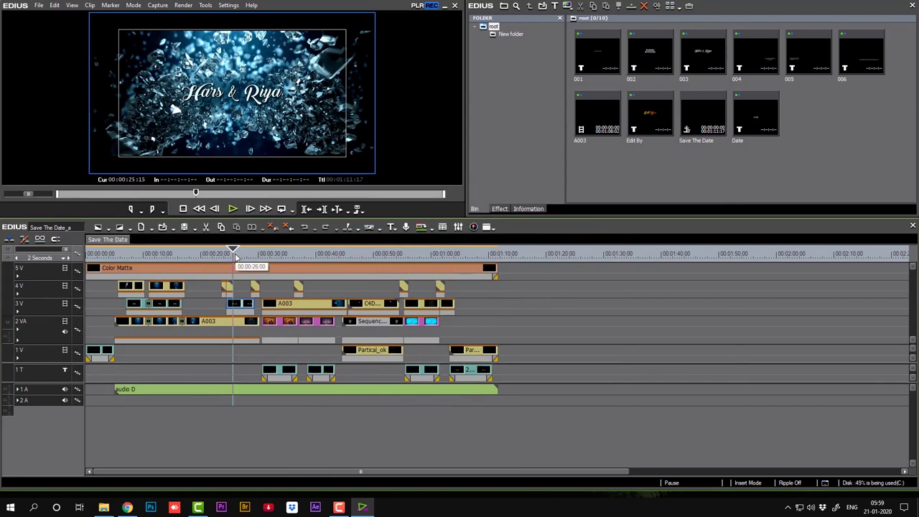
key(space)
key(space)
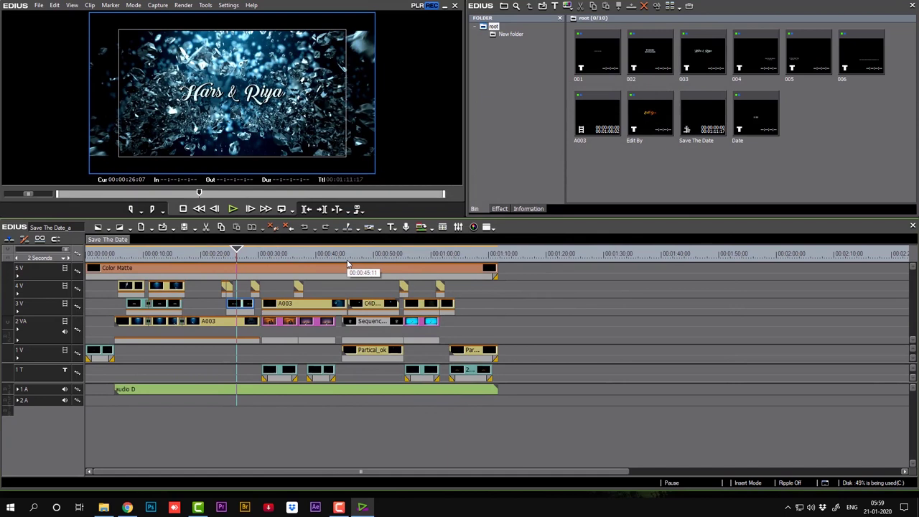
- Show the contents of the bin's New folder and select photo 001 to see where the project photos are kept
click(245, 253)
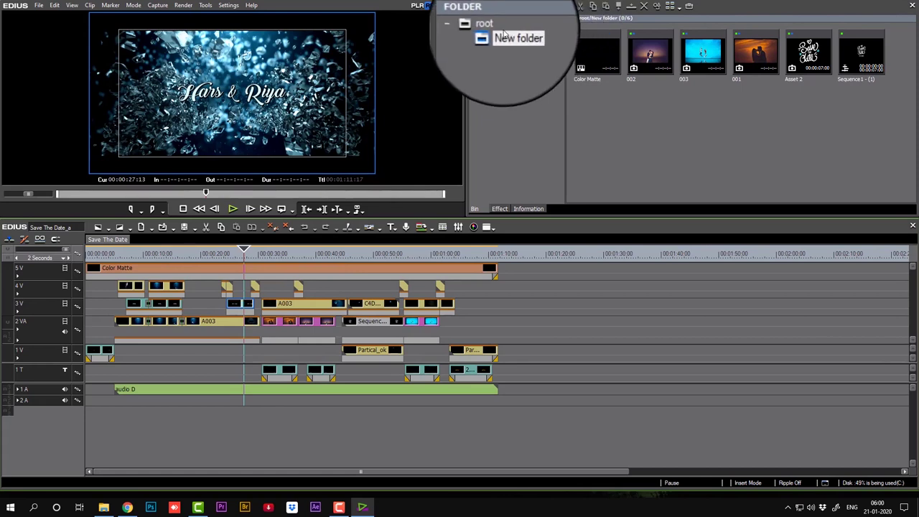
click(760, 62)
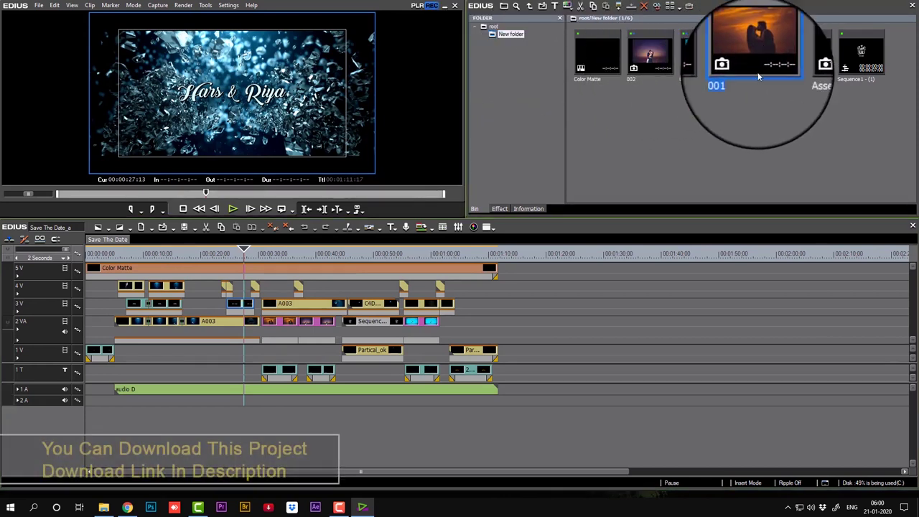
double_click(673, 133)
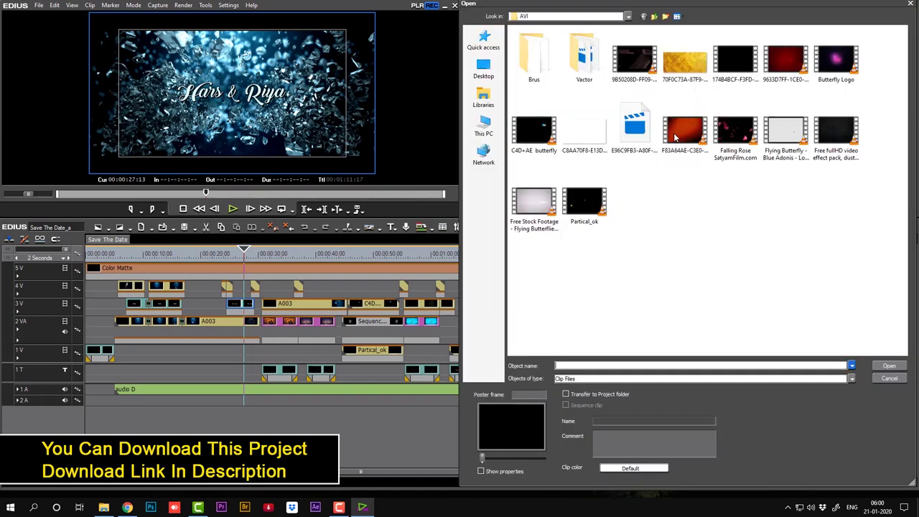
click(483, 126)
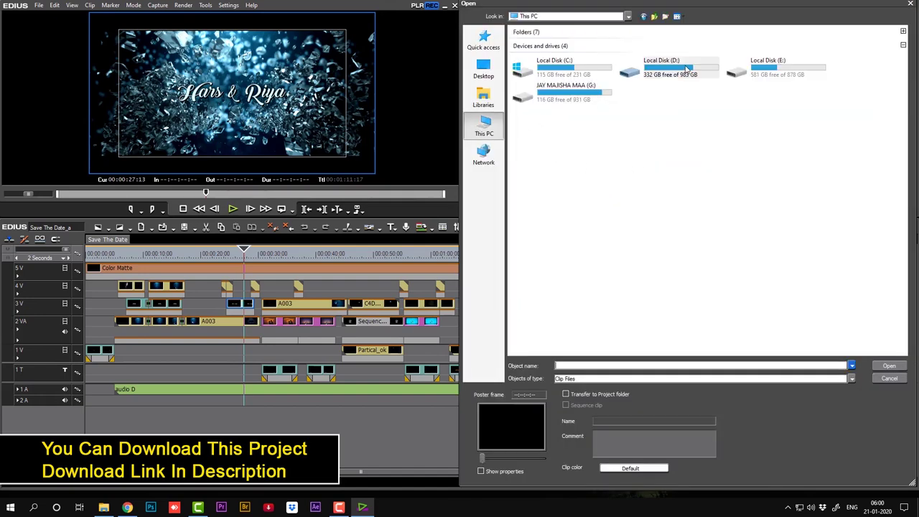
click(888, 380)
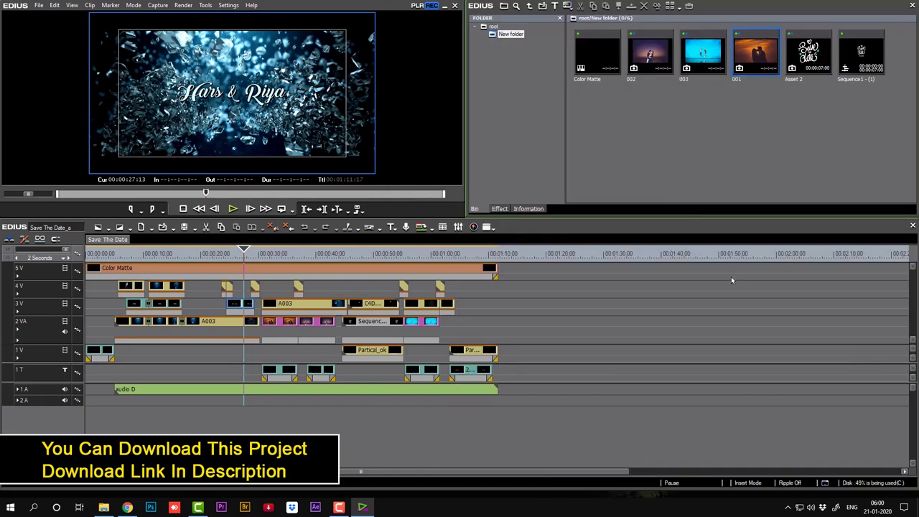
- Import the photo pexels-photo-247958 from the desktop's Photo folder into the bin's New folder
double_click(644, 148)
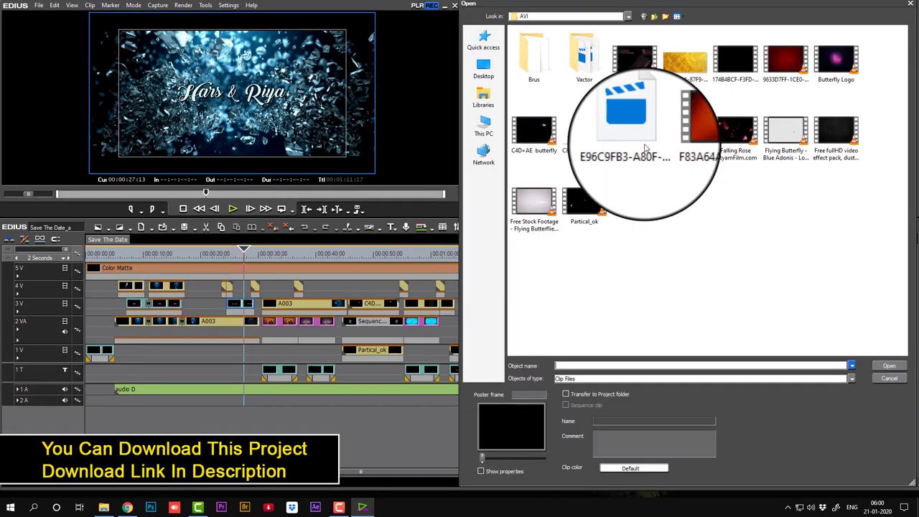
click(483, 128)
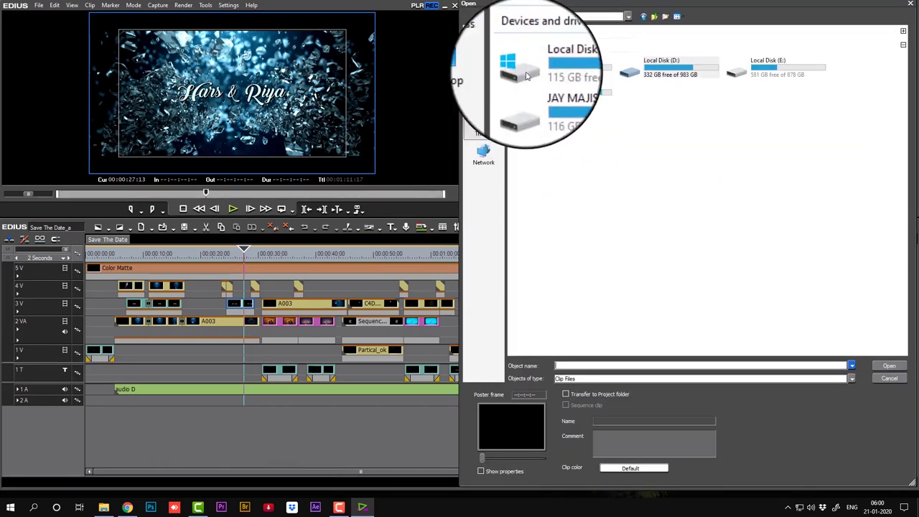
click(483, 58)
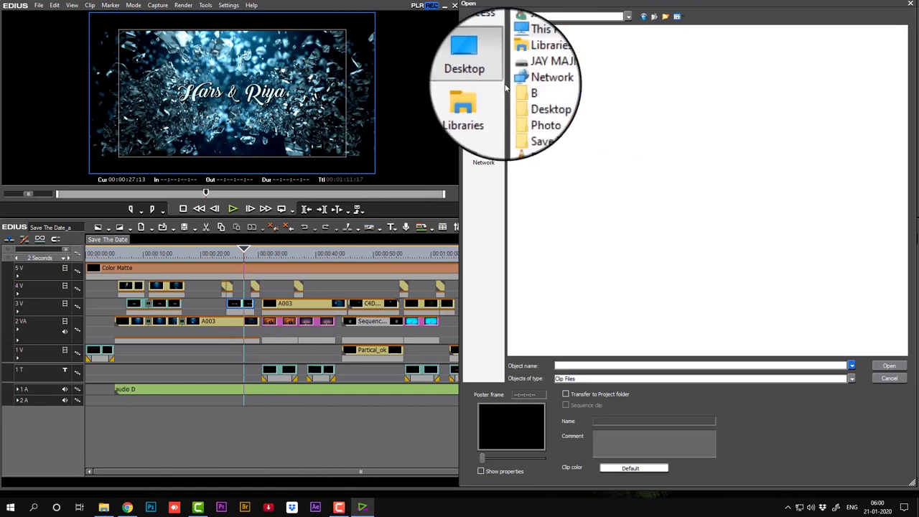
click(526, 105)
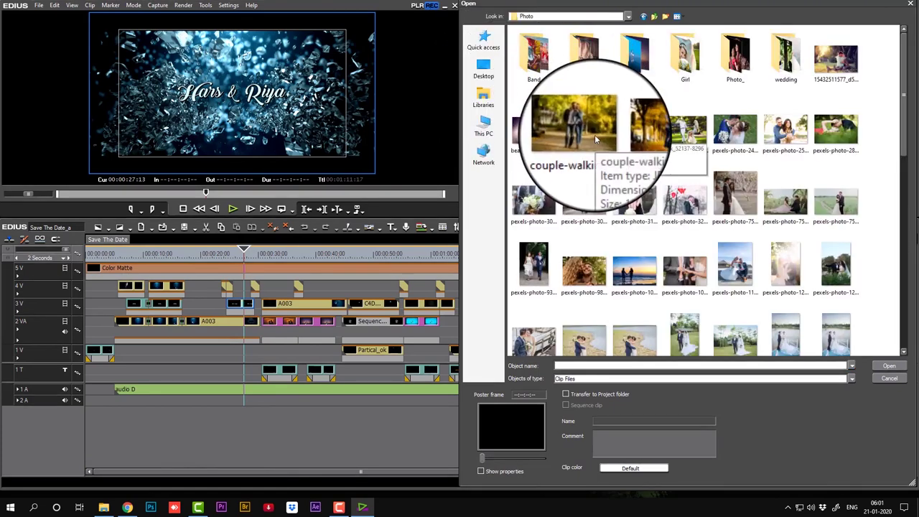
click(734, 131)
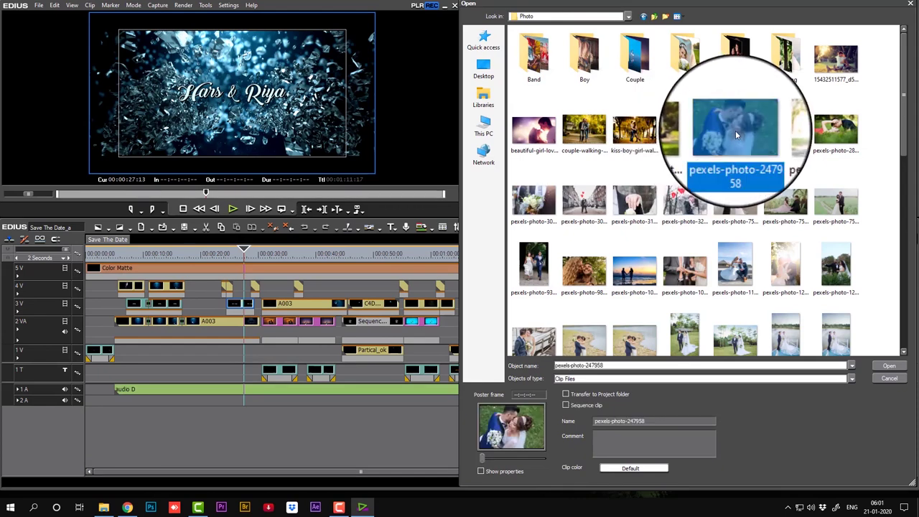
click(906, 367)
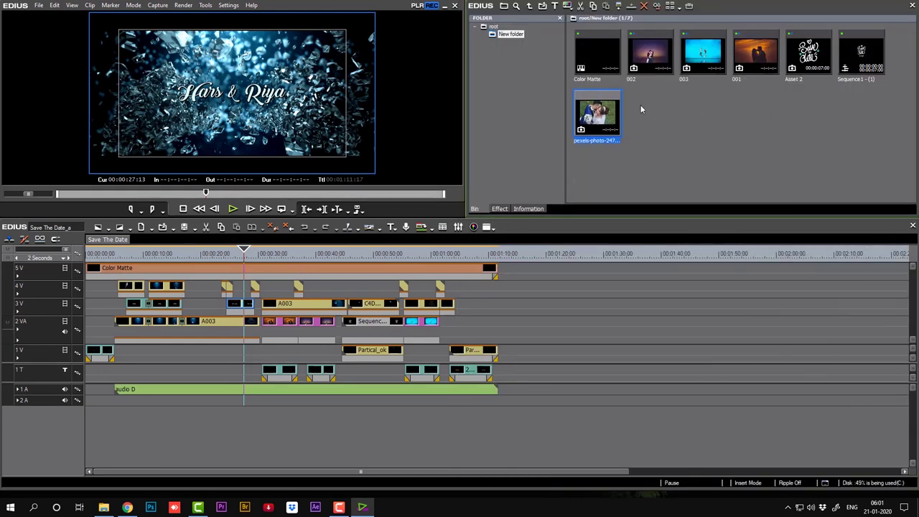
- Copy the imported photo and replace only the clip of the photo at about 00:00:39 on track 2VA with it
right_click(607, 111)
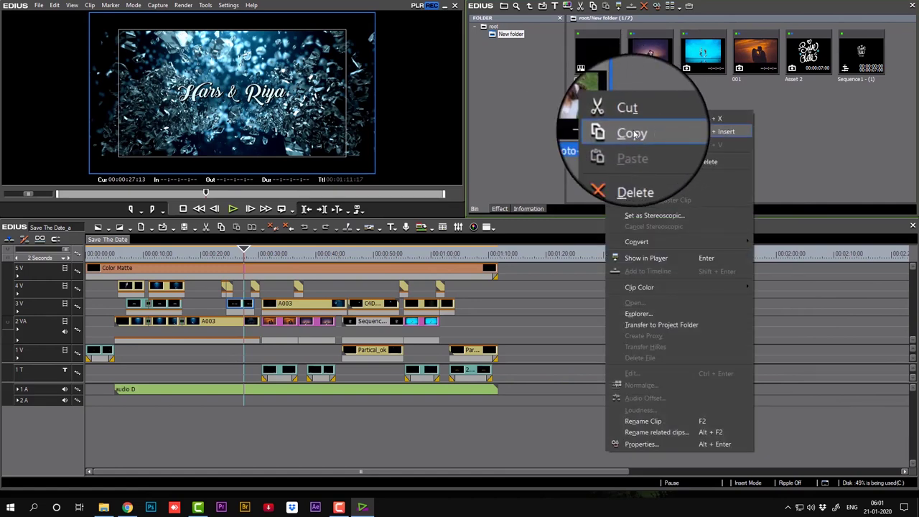
click(635, 135)
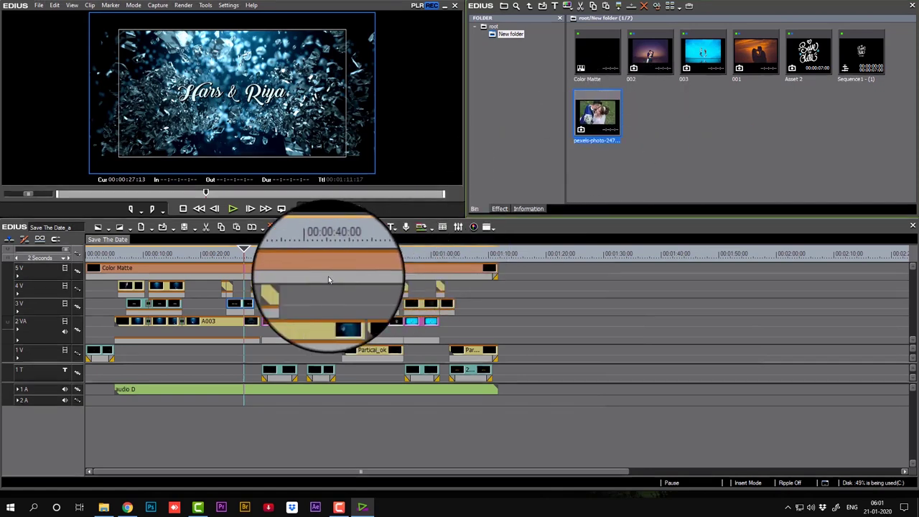
click(277, 255)
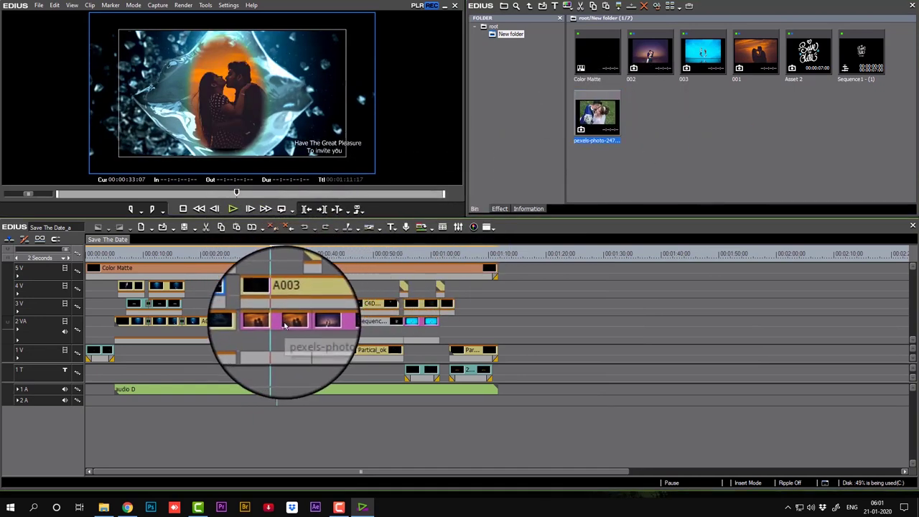
click(312, 255)
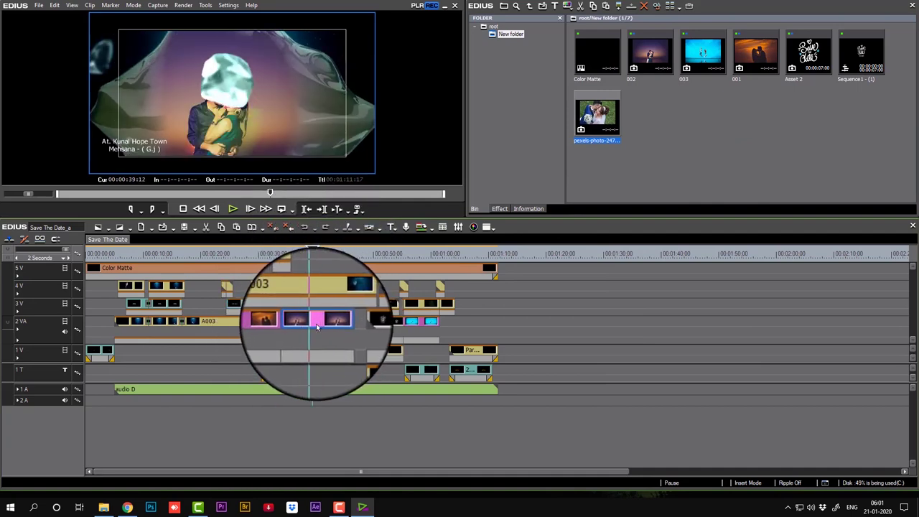
right_click(311, 323)
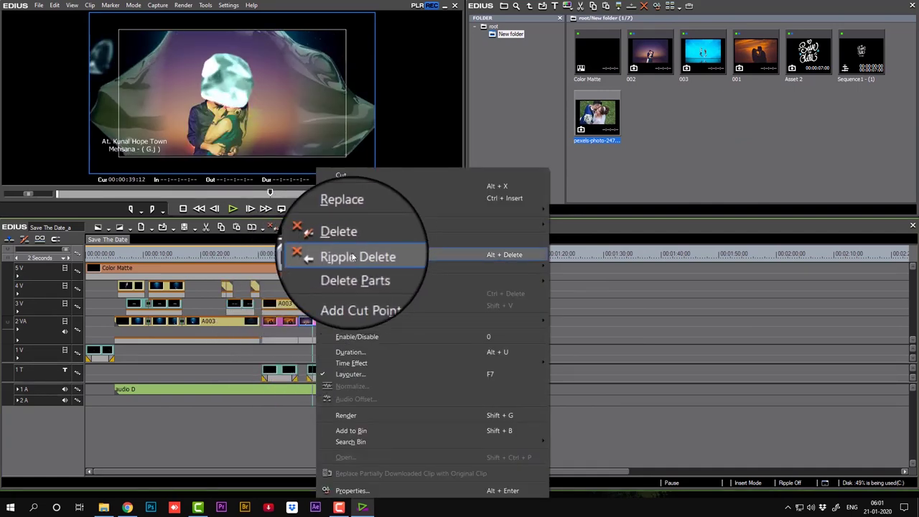
mouse_move(351, 228)
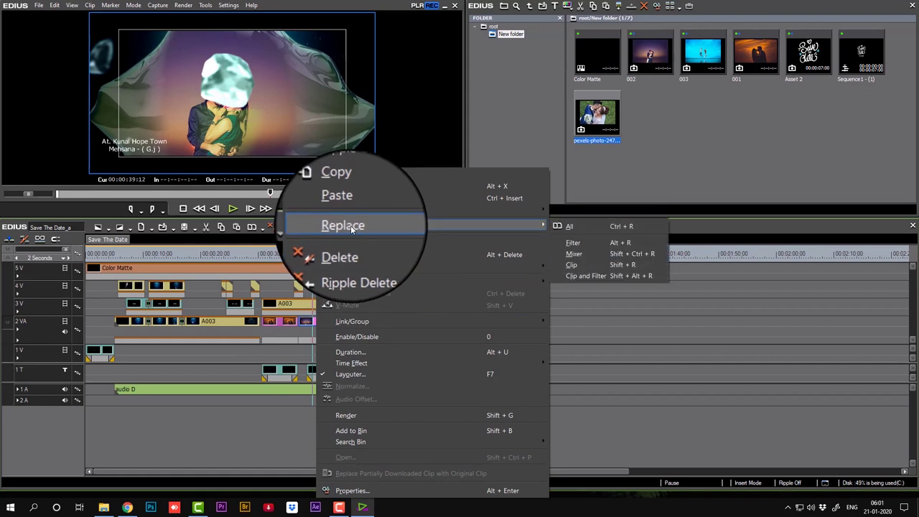
click(600, 265)
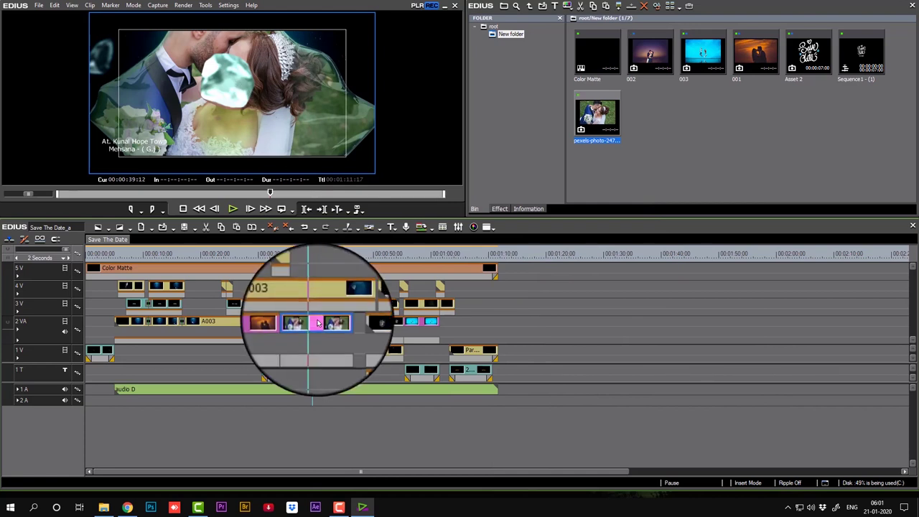
- In the replaced photo's Layouter, reposition the image near its start to about X 0.50%, Y 5.70% at 57.20% stretch so it fills the frame, and apply
click(529, 209)
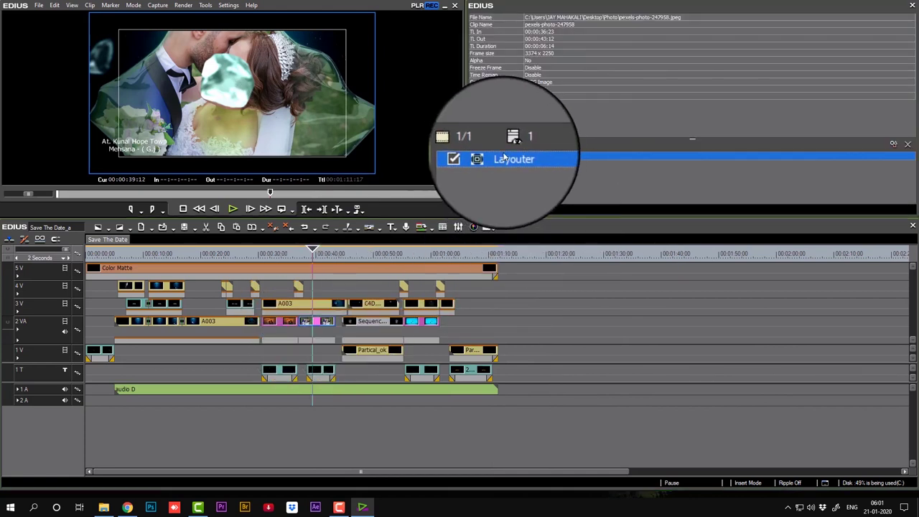
double_click(503, 157)
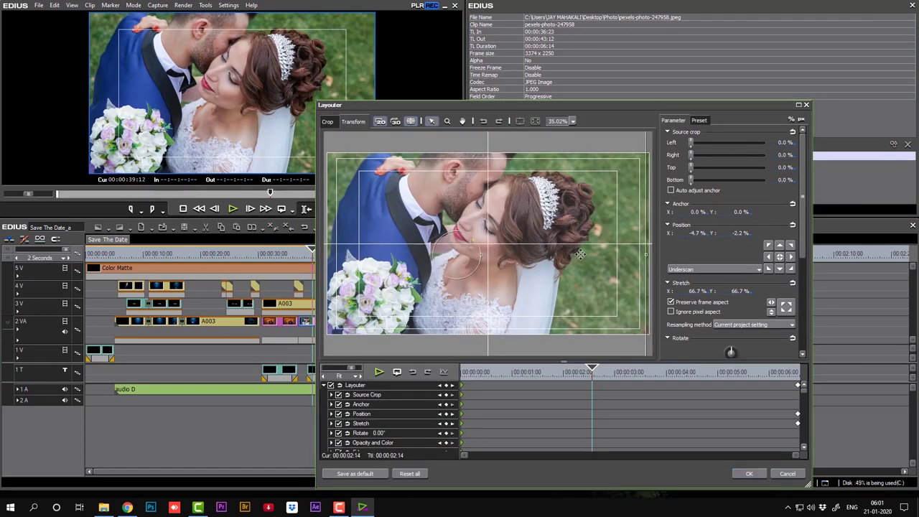
mouse_move(581, 254)
mouse_down()
mouse_move(570, 242)
mouse_move(569, 252)
mouse_up()
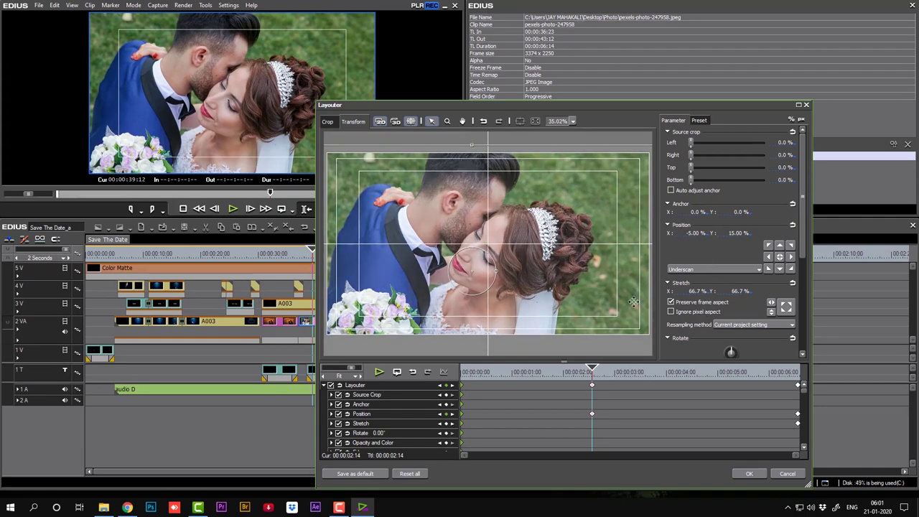
drag(602, 397, 621, 392)
key(Home)
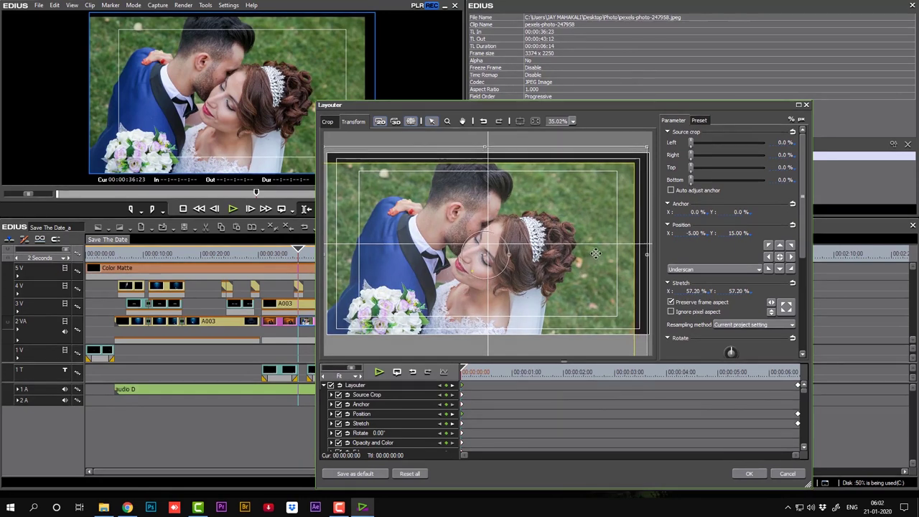
drag(587, 267, 592, 247)
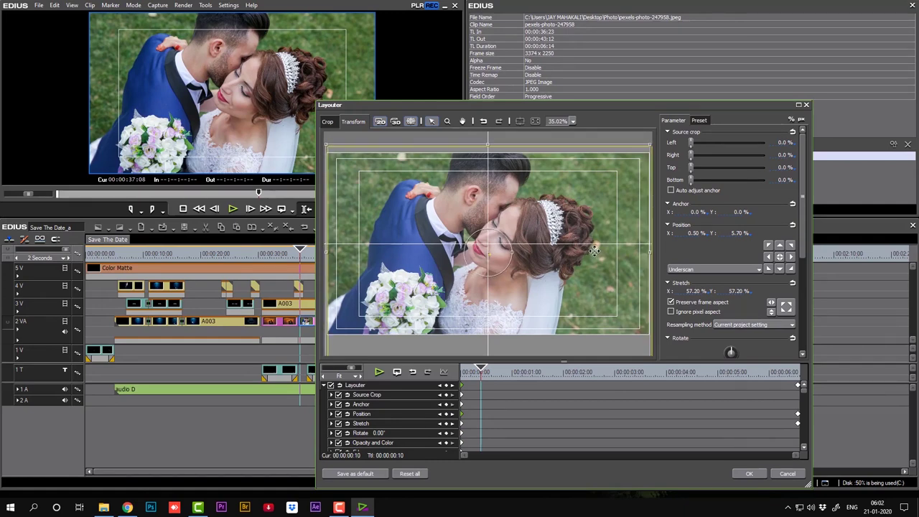
click(750, 473)
- Play the replaced photo section briefly and return the playhead to about 00:00:39 to check the framing
key(space)
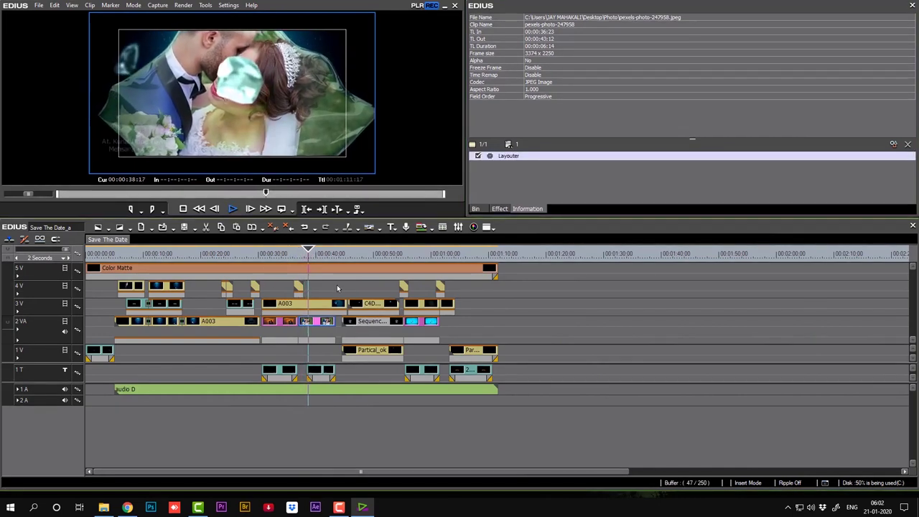
key(space)
click(312, 255)
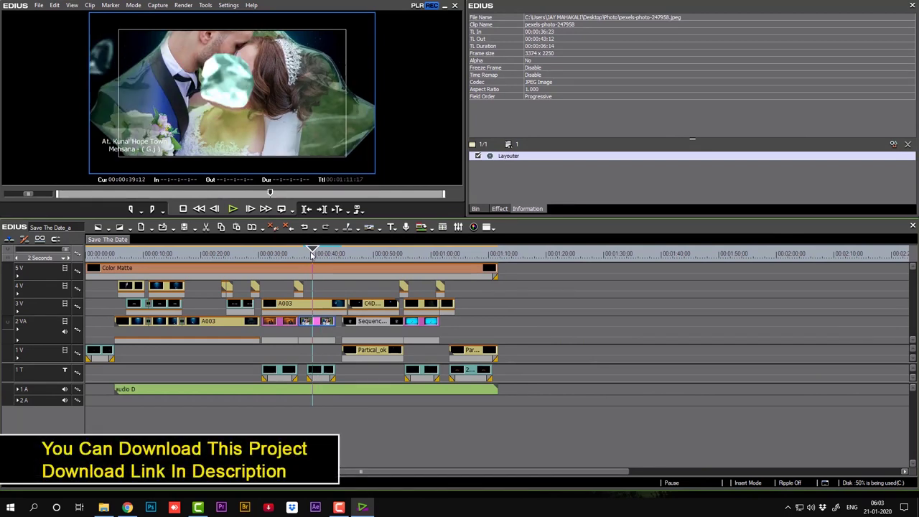